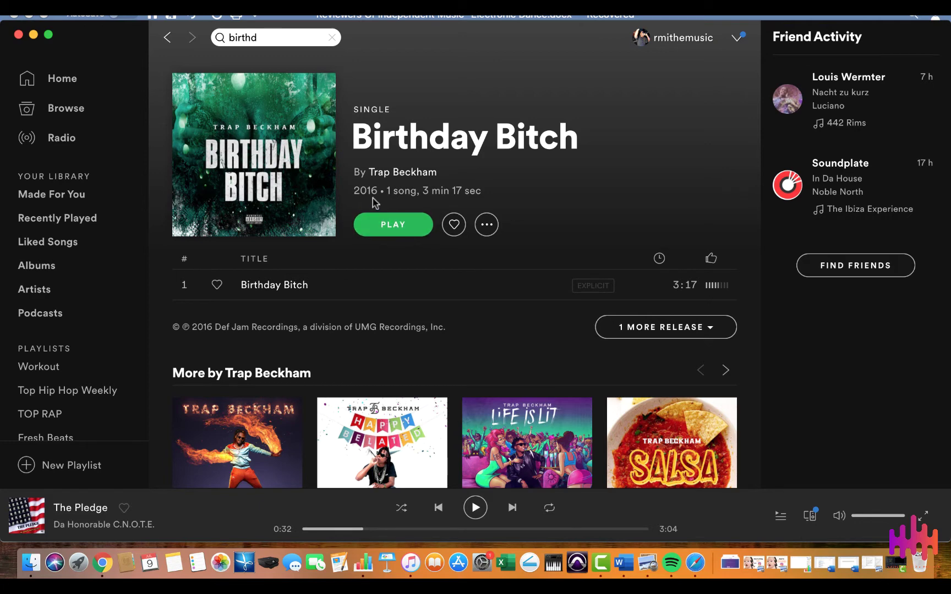
Play and then pause the birthday single in Spotify, and bring the Chrome Ads Manager window forward
{"action": "left_click", "coordinate": [400, 233]}
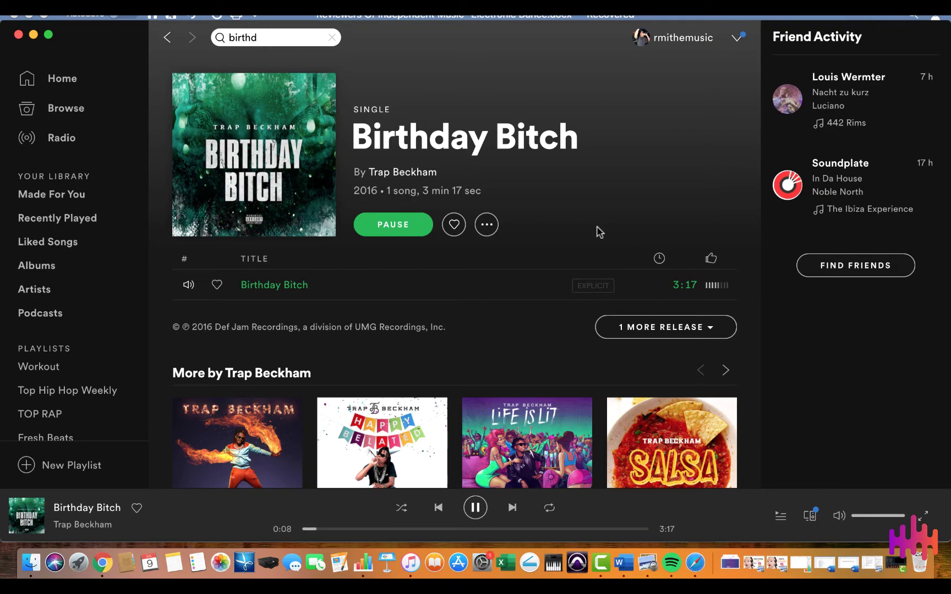
{"action": "left_click", "coordinate": [405, 231]}
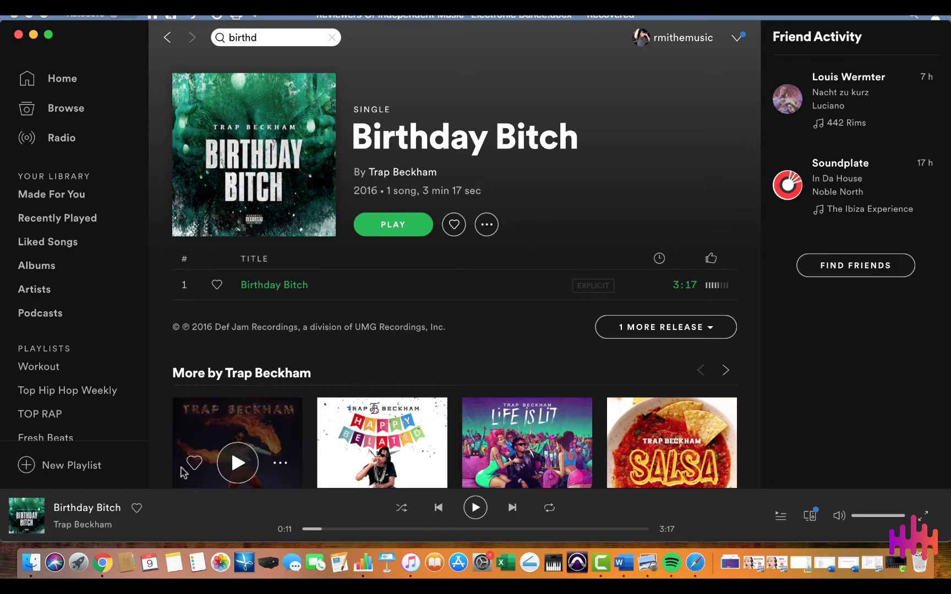
{"action": "left_click", "coordinate": [112, 567]}
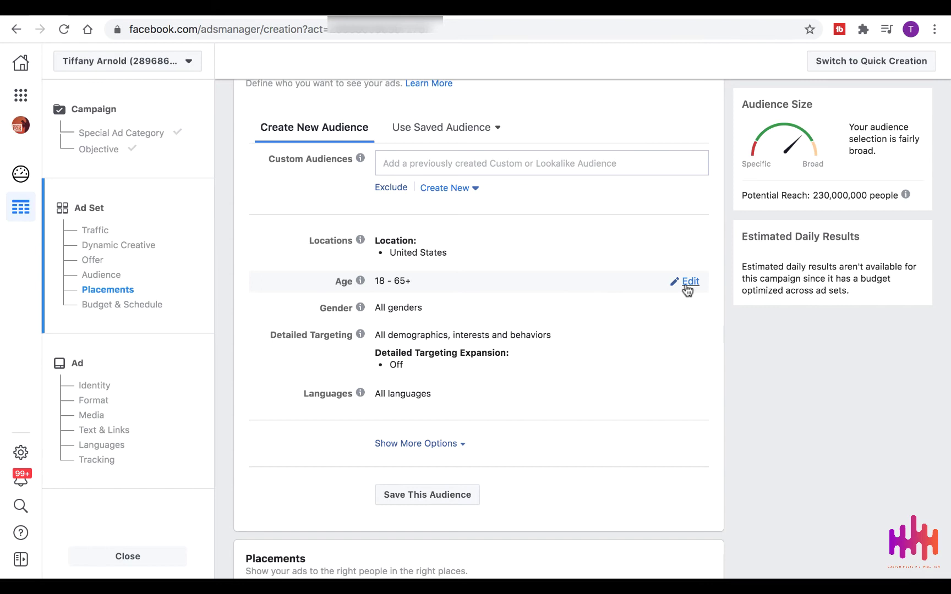
Set the ad set's age range to a minimum of 16 and a maximum of 21
{"action": "left_click", "coordinate": [687, 284]}
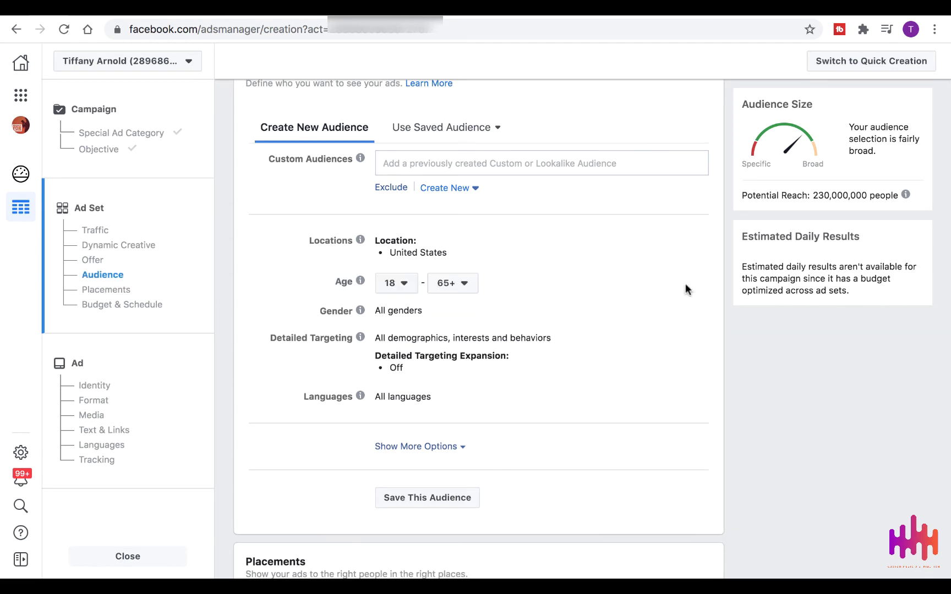
{"action": "left_click", "coordinate": [403, 284]}
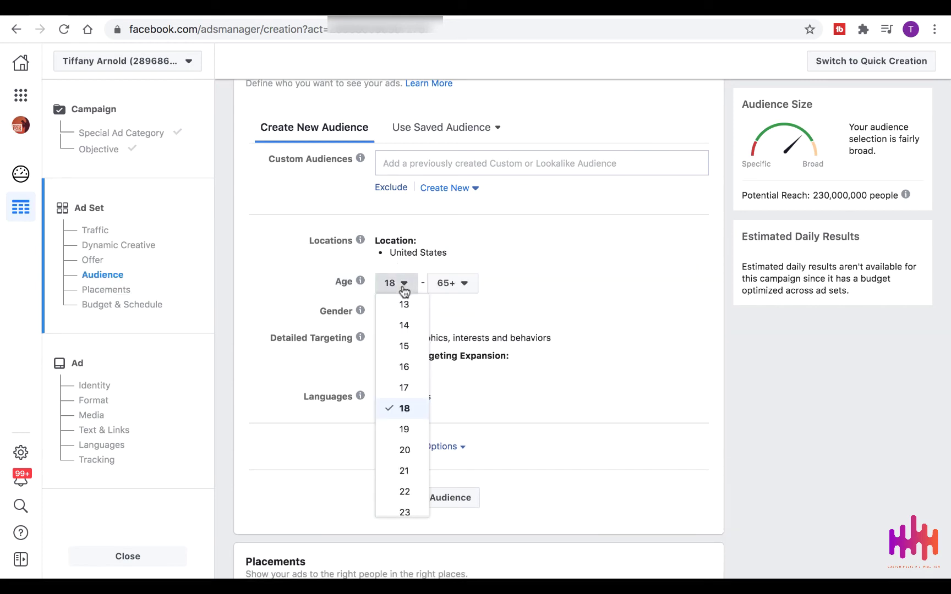
{"action": "left_click", "coordinate": [404, 367]}
{"action": "left_click", "coordinate": [464, 285]}
{"action": "scroll", "coordinate": [462, 341], "scroll_direction": "up", "scroll_amount": 15}
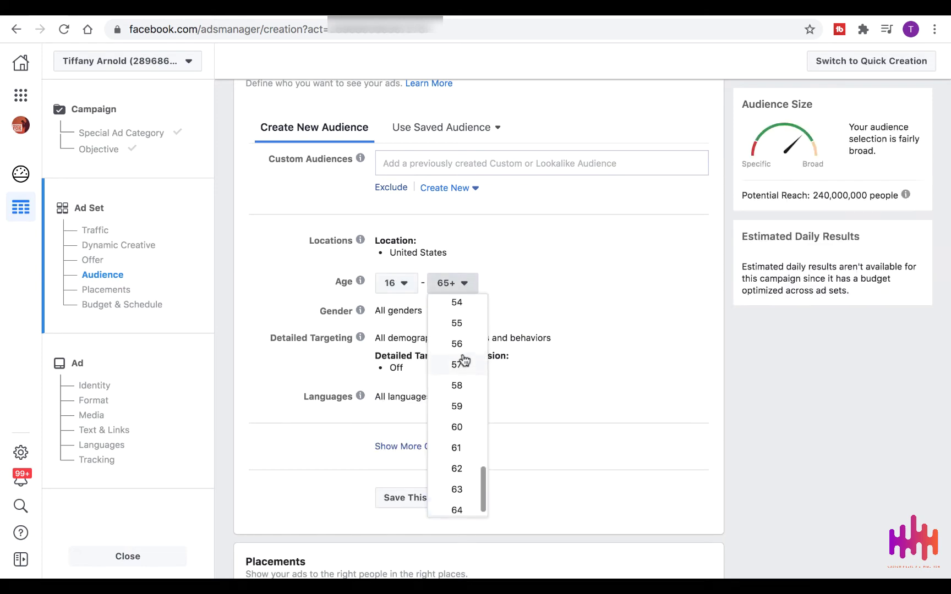
{"action": "scroll", "coordinate": [465, 361], "scroll_direction": "up", "scroll_amount": 1}
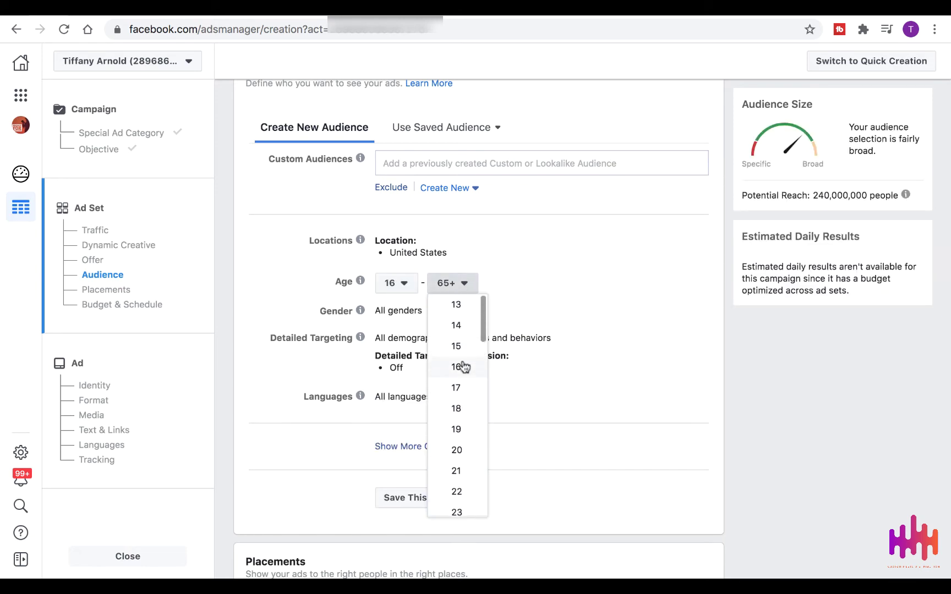
{"action": "scroll", "coordinate": [458, 411], "scroll_direction": "down", "scroll_amount": 1}
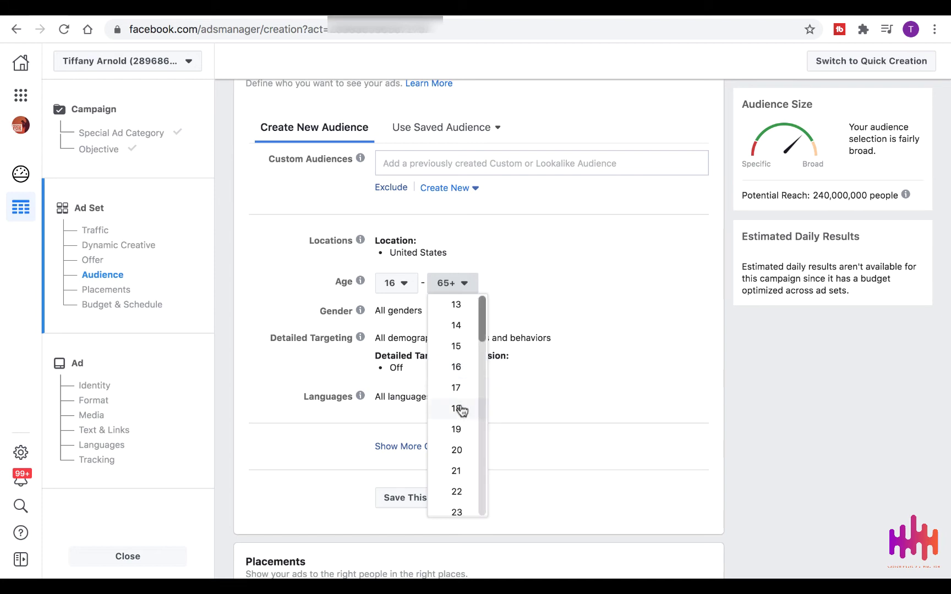
{"action": "scroll", "coordinate": [459, 424], "scroll_direction": "down", "scroll_amount": 3}
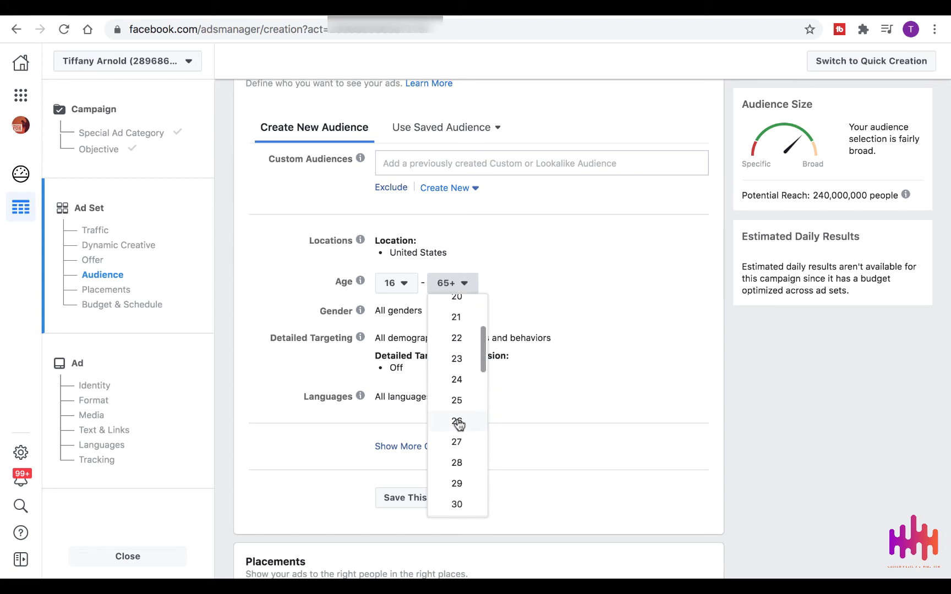
{"action": "scroll", "coordinate": [458, 423], "scroll_direction": "up", "scroll_amount": 3}
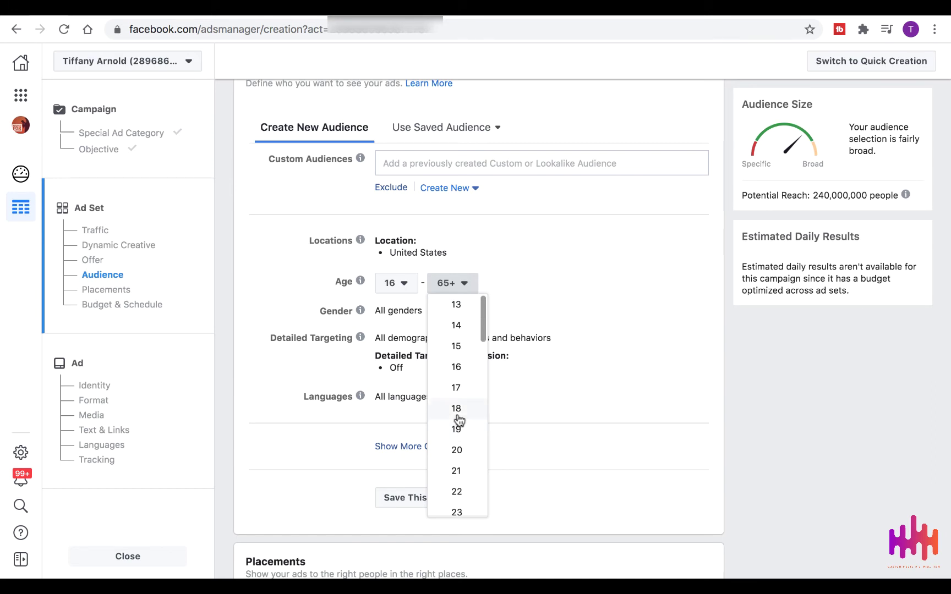
{"action": "scroll", "coordinate": [459, 424], "scroll_direction": "down", "scroll_amount": 3}
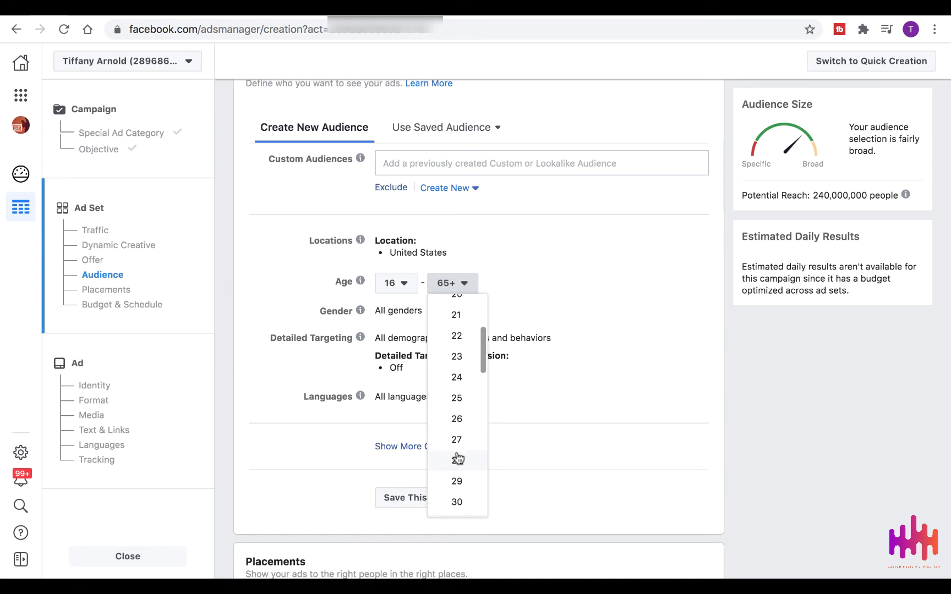
{"action": "scroll", "coordinate": [456, 460], "scroll_direction": "down", "scroll_amount": 1}
{"action": "scroll", "coordinate": [472, 357], "scroll_direction": "up", "scroll_amount": 2}
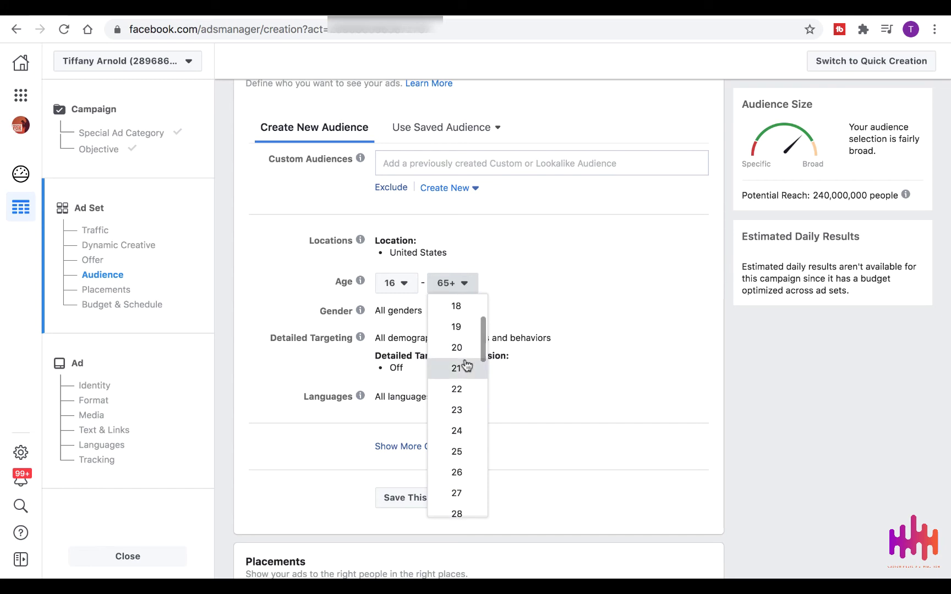
{"action": "left_click", "coordinate": [470, 367]}
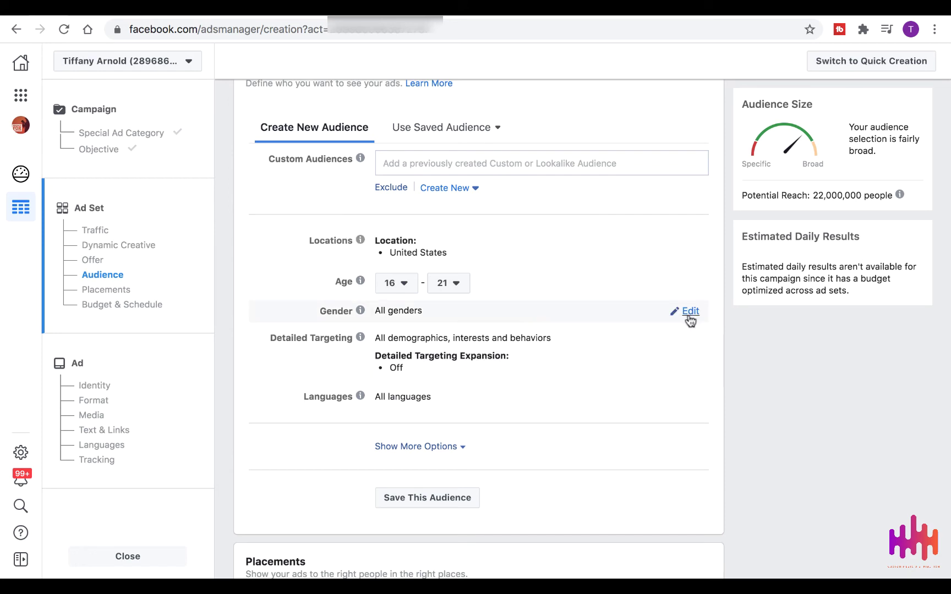
Target women only and open the detailed targeting search field
{"action": "left_click", "coordinate": [688, 312]}
{"action": "left_click", "coordinate": [461, 313]}
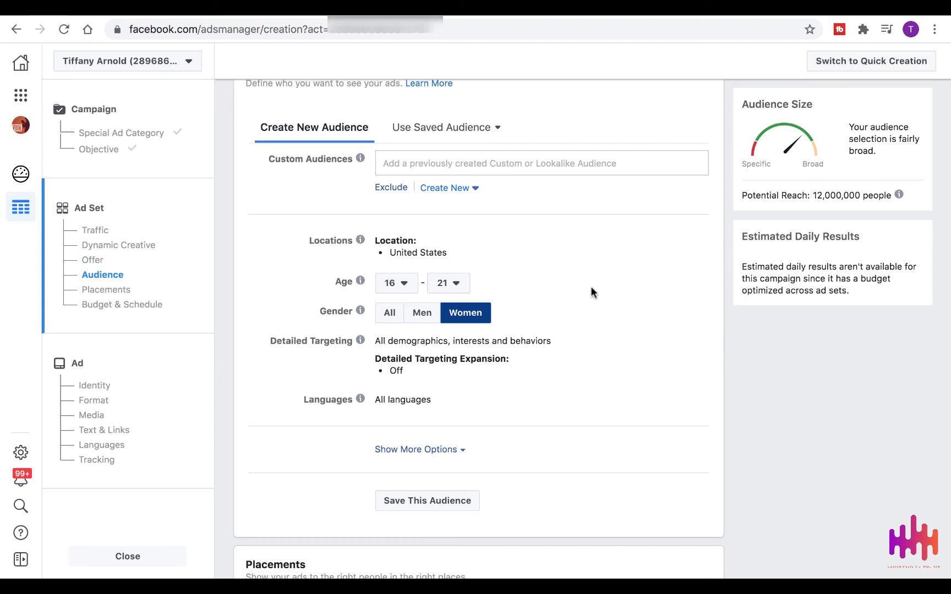
{"action": "mouse_move", "coordinate": [667, 358]}
{"action": "left_click", "coordinate": [687, 342]}
{"action": "left_click", "coordinate": [425, 364]}
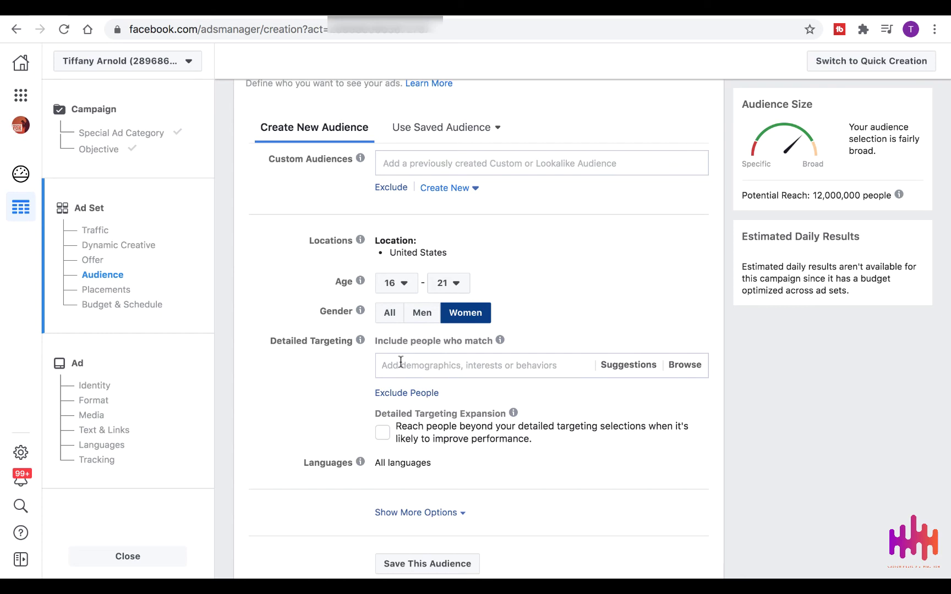
Search detailed targeting for 'birthday' and add 'Birthday in July', bringing reach to 380,000
{"action": "left_click", "coordinate": [404, 366]}
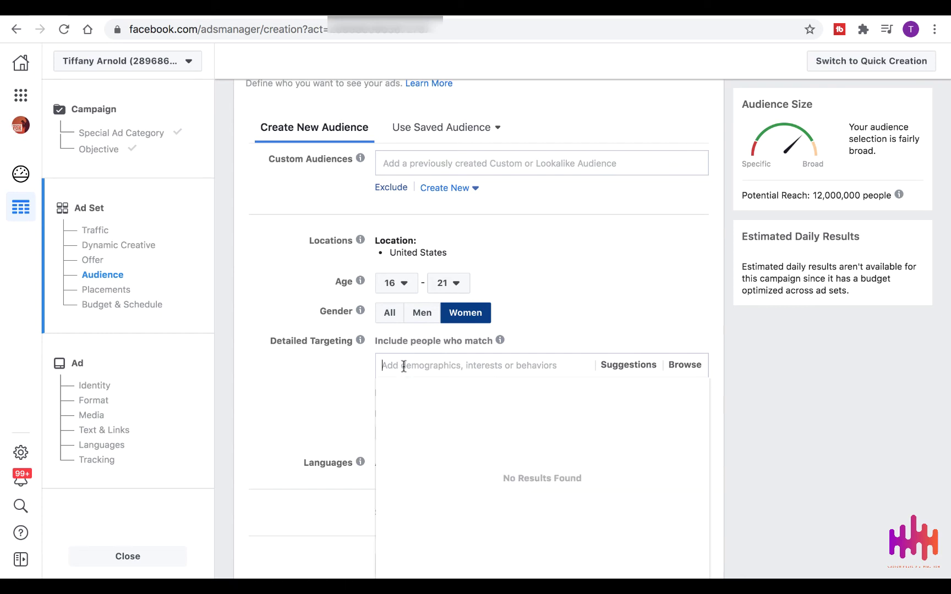
{"action": "type", "text": "birth"}
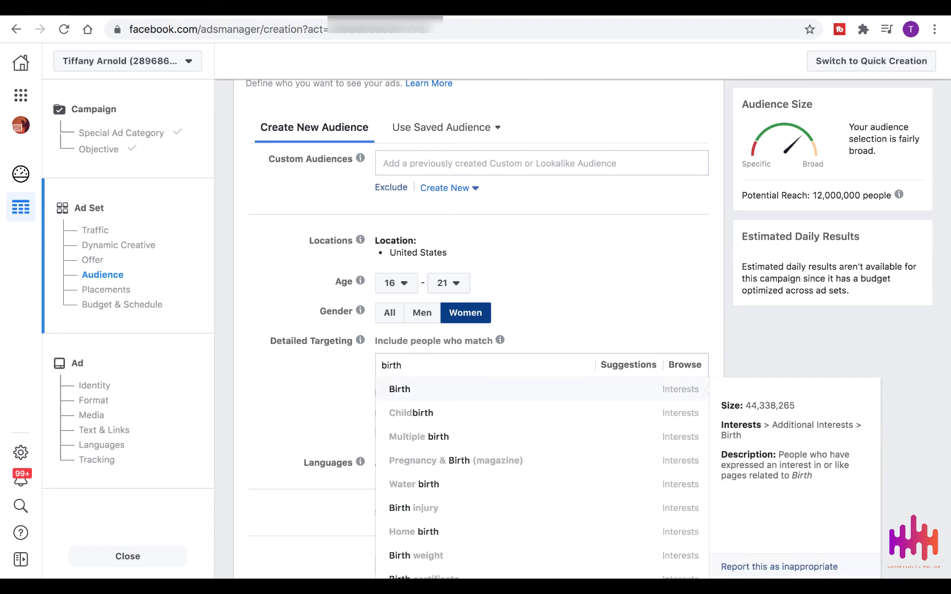
{"action": "type", "text": "day"}
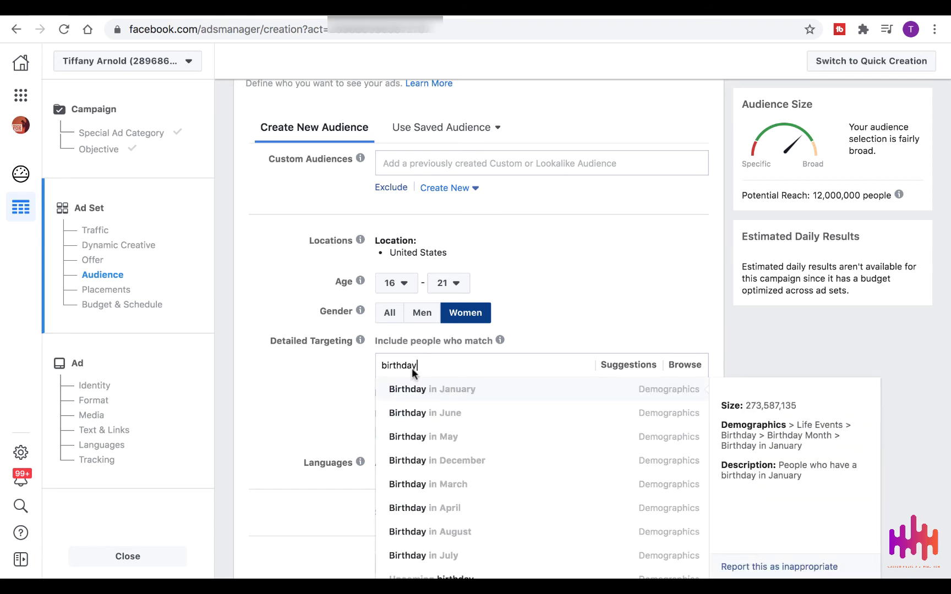
{"action": "scroll", "coordinate": [443, 435], "scroll_direction": "down", "scroll_amount": 1}
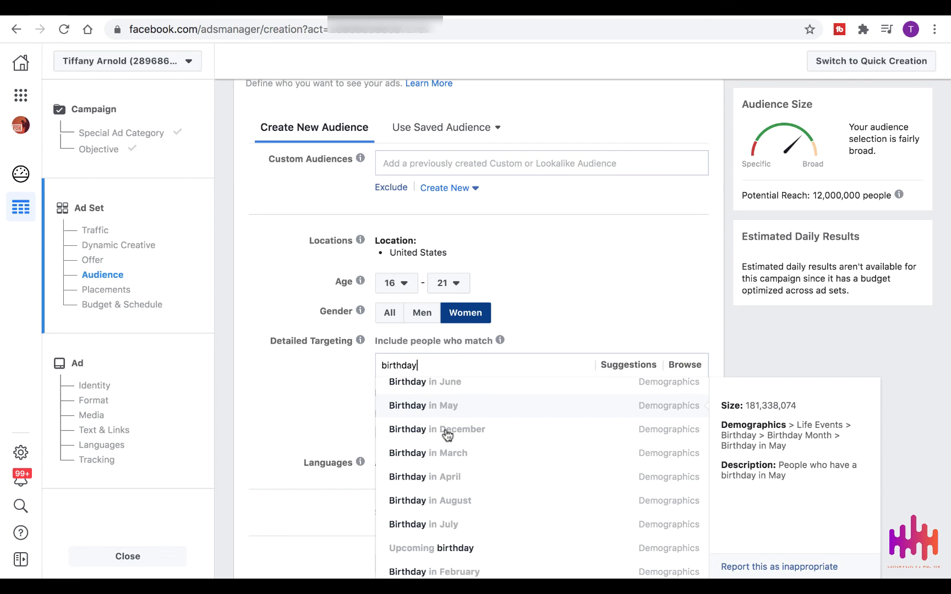
{"action": "scroll", "coordinate": [447, 434], "scroll_direction": "up", "scroll_amount": 1}
{"action": "scroll", "coordinate": [447, 435], "scroll_direction": "down", "scroll_amount": 1}
{"action": "scroll", "coordinate": [446, 434], "scroll_direction": "up", "scroll_amount": 2}
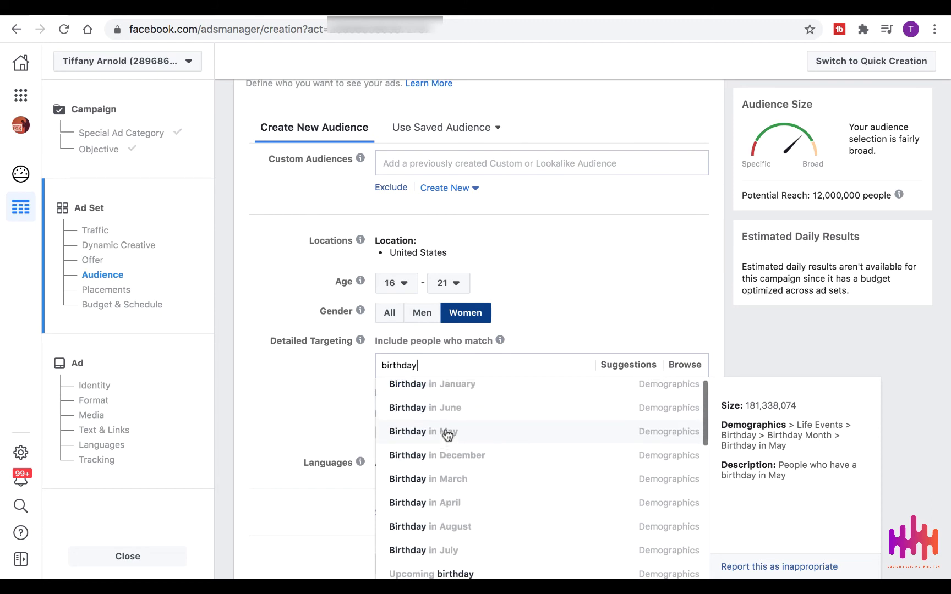
{"action": "scroll", "coordinate": [446, 435], "scroll_direction": "down", "scroll_amount": 2}
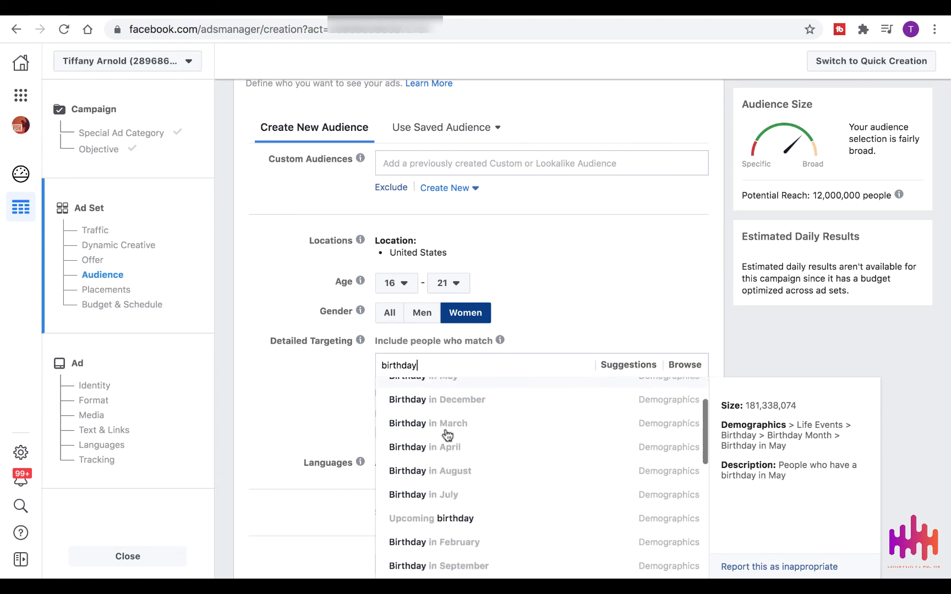
{"action": "scroll", "coordinate": [447, 435], "scroll_direction": "down", "scroll_amount": 1}
{"action": "scroll", "coordinate": [447, 432], "scroll_direction": "down", "scroll_amount": 2}
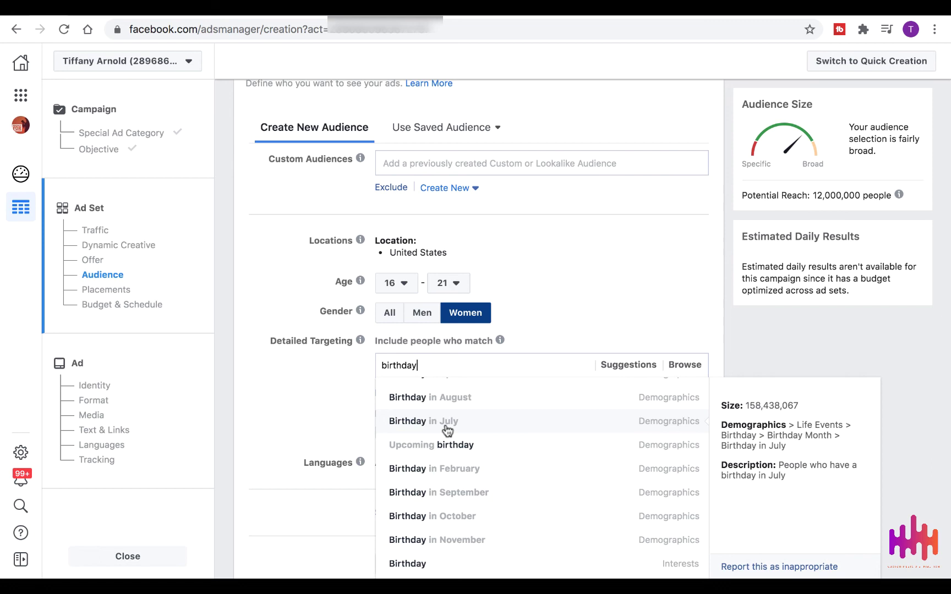
{"action": "left_click", "coordinate": [447, 421]}
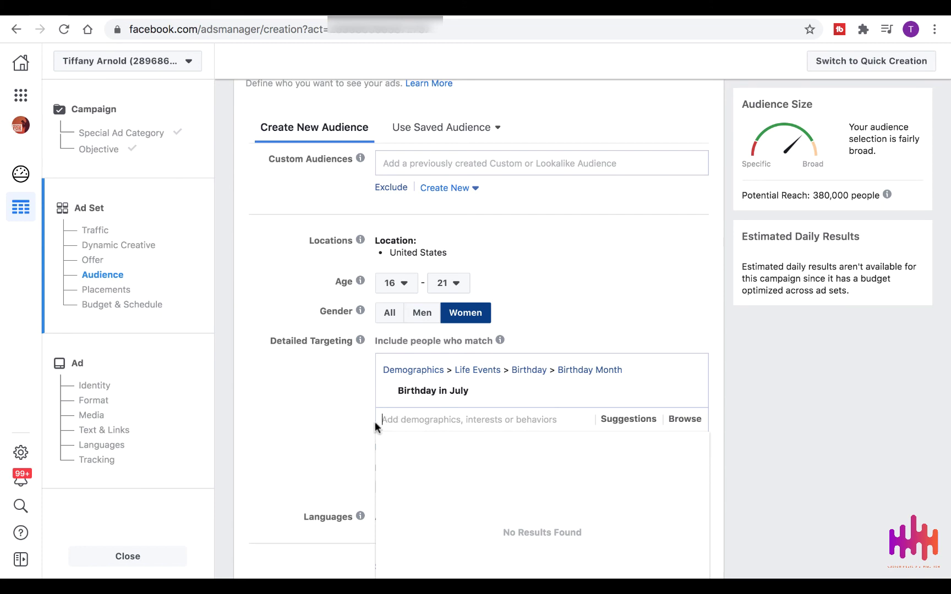
Dismiss the suggestions list and check the 'Birthday in July' audience size card
{"action": "left_click", "coordinate": [322, 399]}
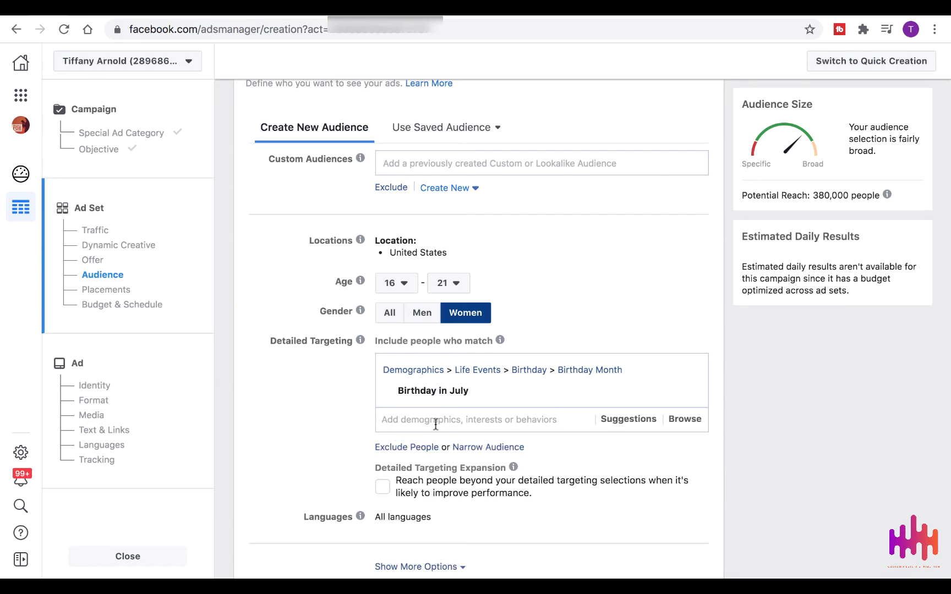
{"action": "mouse_move", "coordinate": [438, 398]}
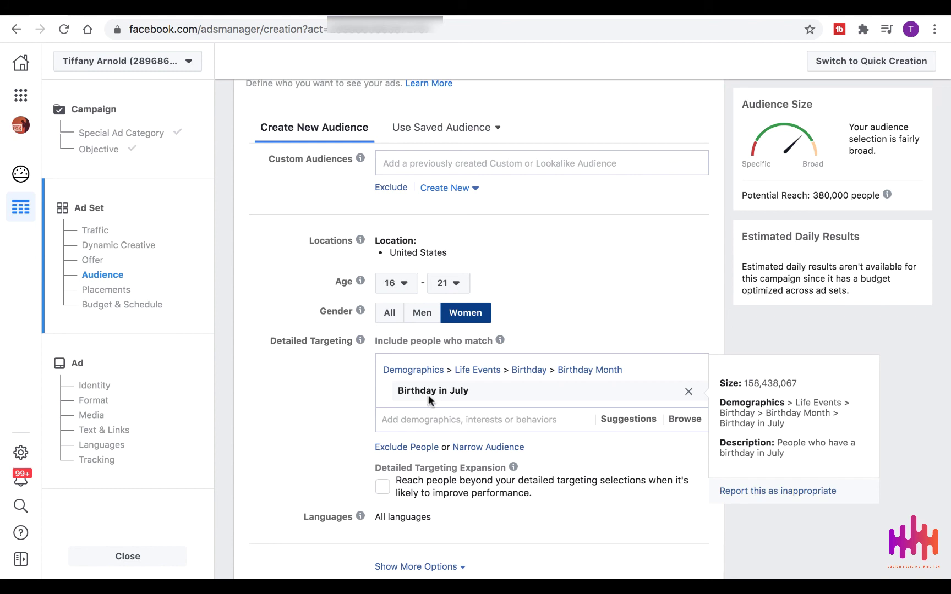